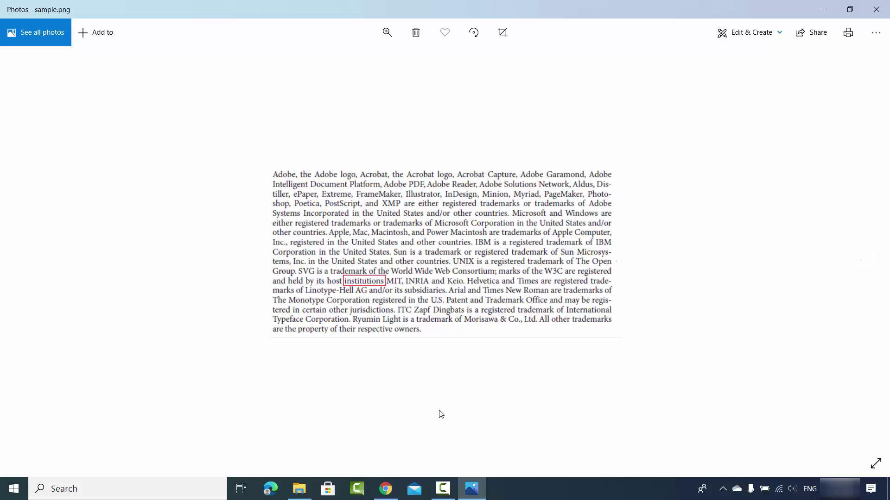
Step: View the image sample2.jpg from the MS office docs folder, and minimize the image and folder windows
left_click(309, 487)
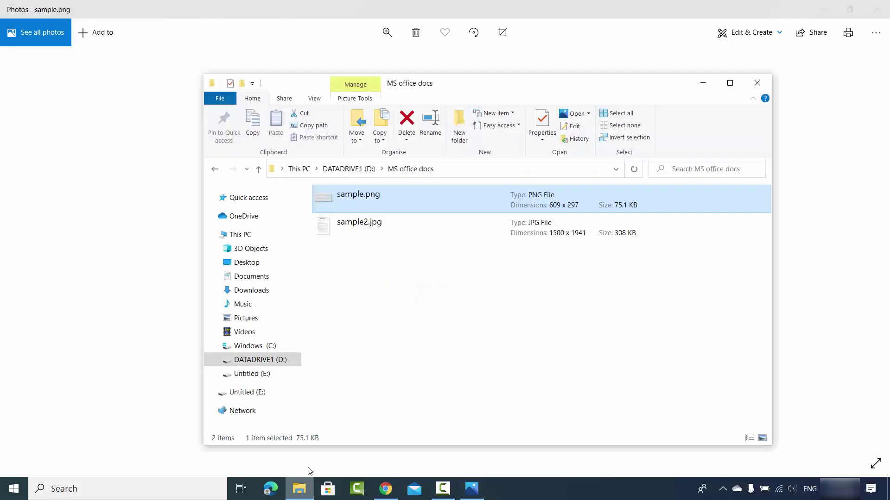
double_click(350, 227)
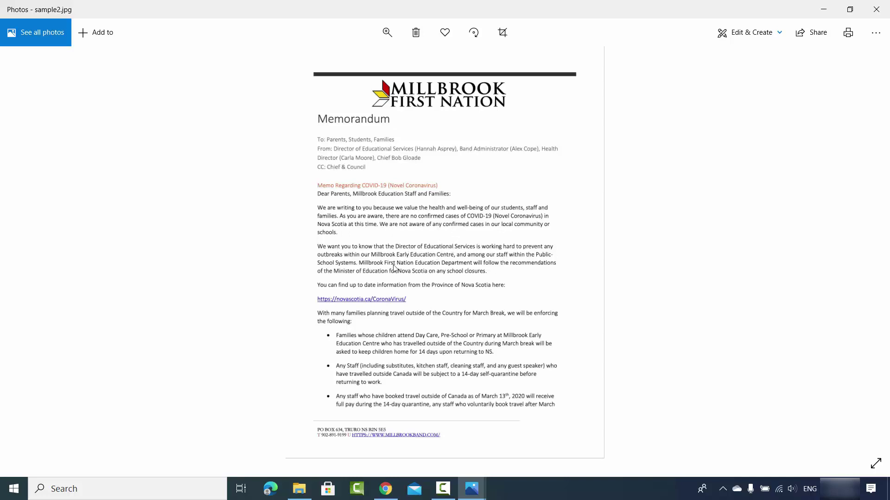
left_click(823, 10)
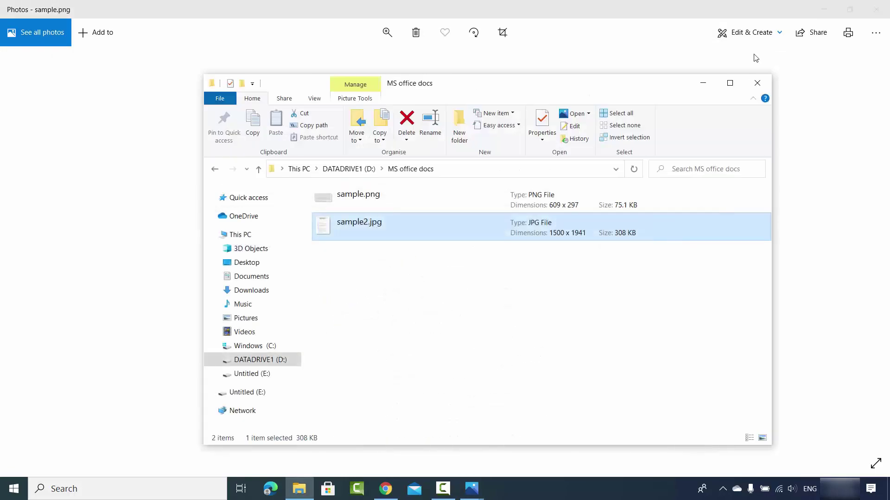
left_click(705, 84)
left_click(824, 10)
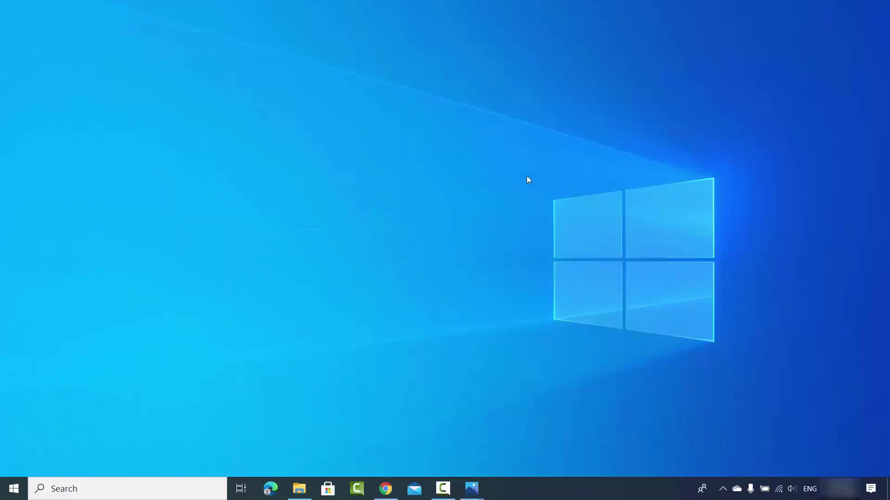
Step: Open Word and create a new blank document
left_click(135, 487)
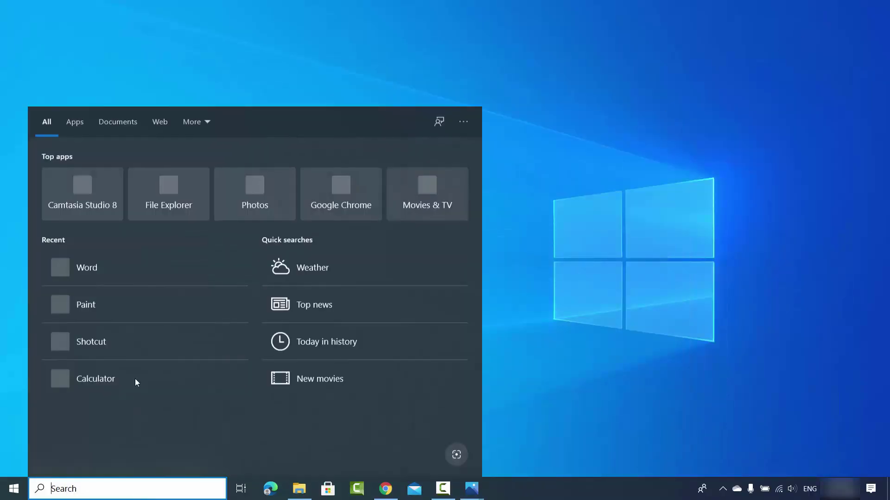
left_click(99, 275)
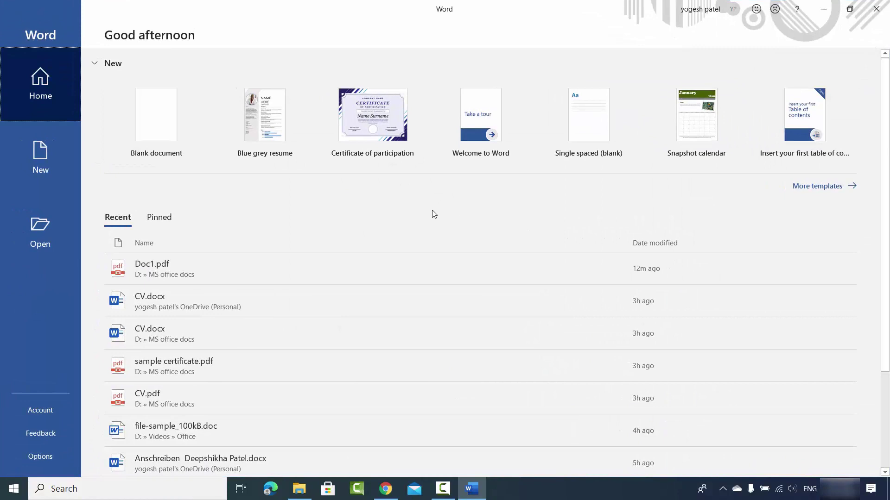
left_click(150, 124)
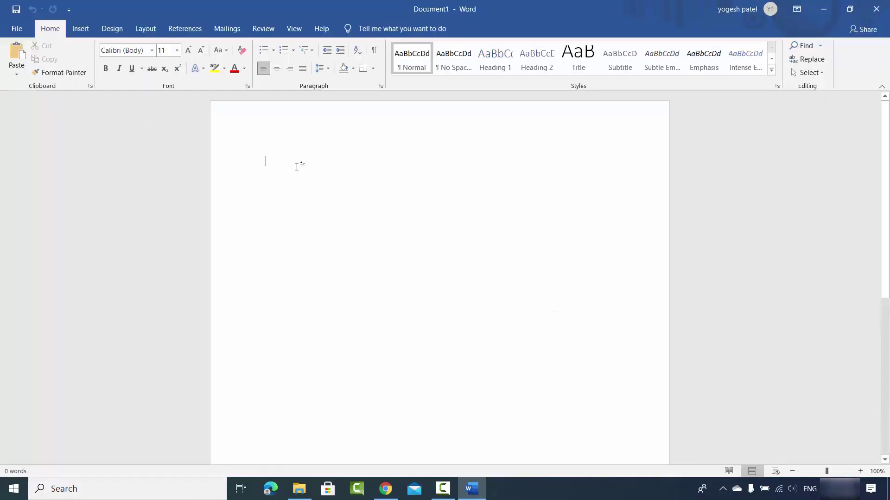
Step: Insert the picture sample.png from the MS office docs folder on this device into the blank document
left_click(81, 29)
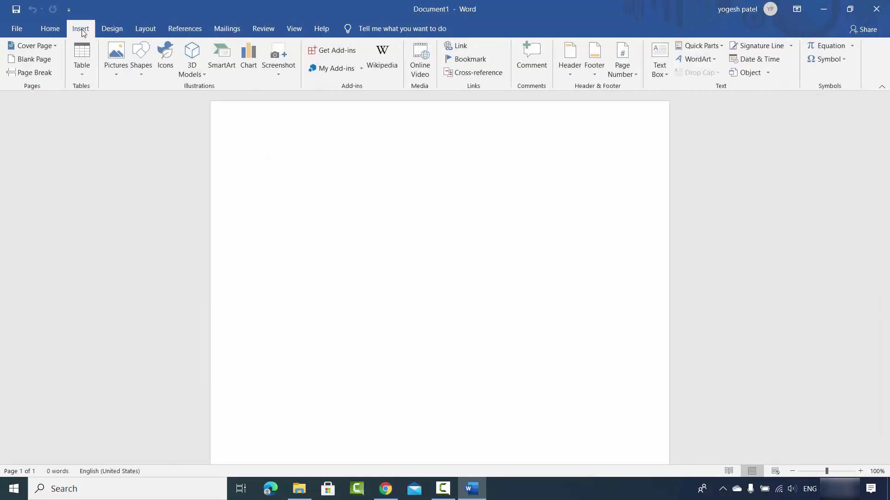
left_click(119, 64)
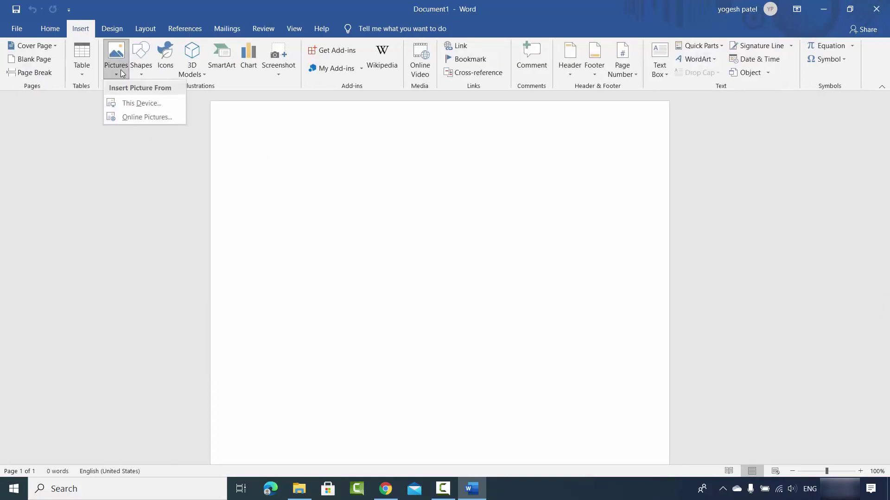
left_click(129, 103)
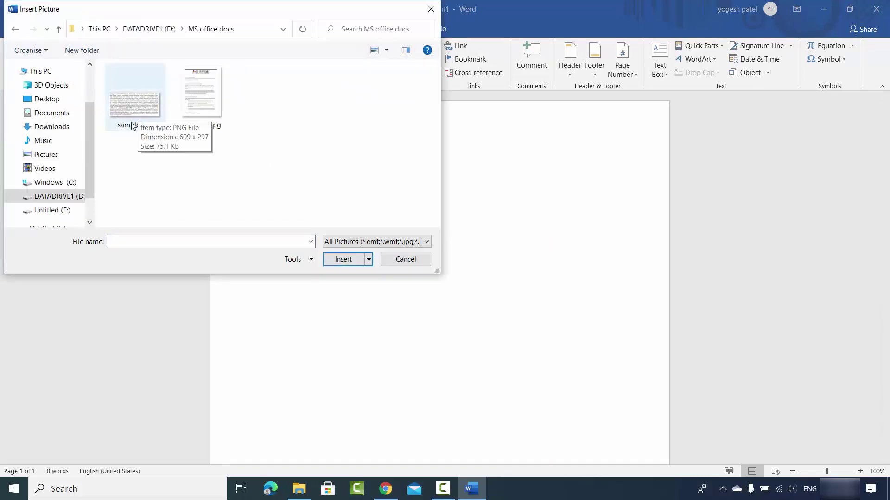
left_click(133, 111)
double_click(133, 111)
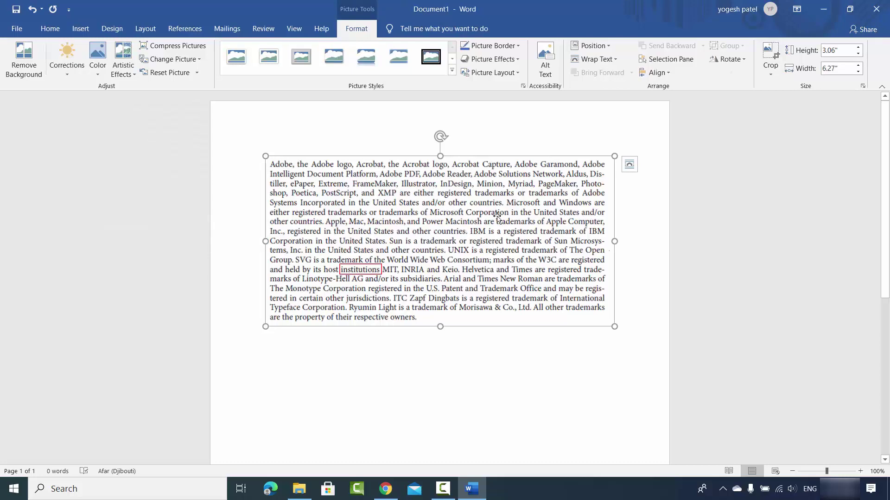
left_click(757, 267)
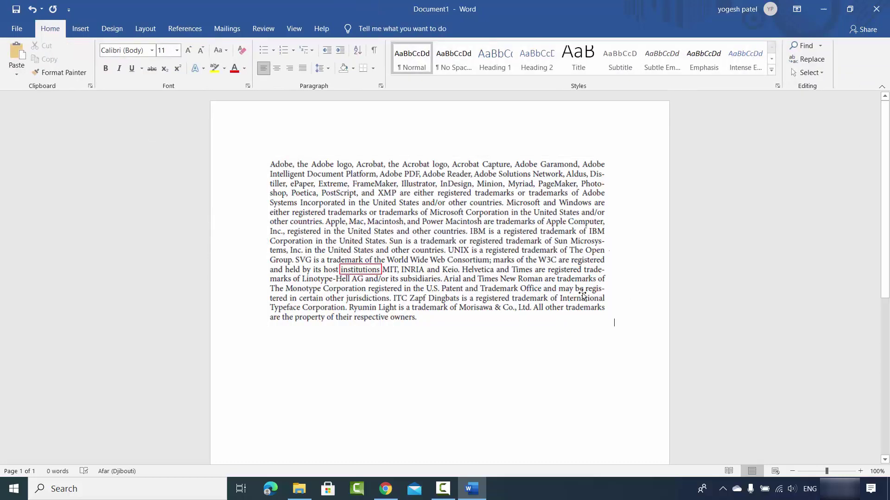
Step: Enlarge the inserted picture proportionally to about 3.26" high and 6.68" wide
left_click(598, 303)
left_click_drag(614, 327, 628, 353)
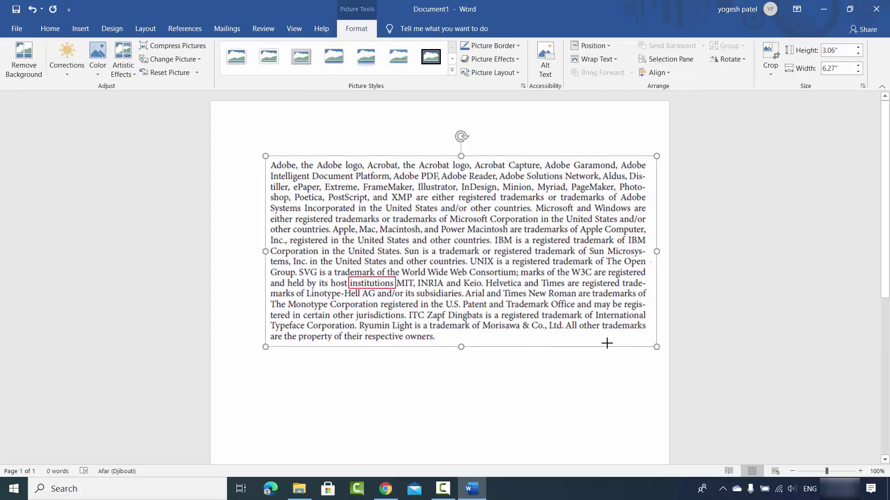
left_click_drag(482, 278, 475, 278)
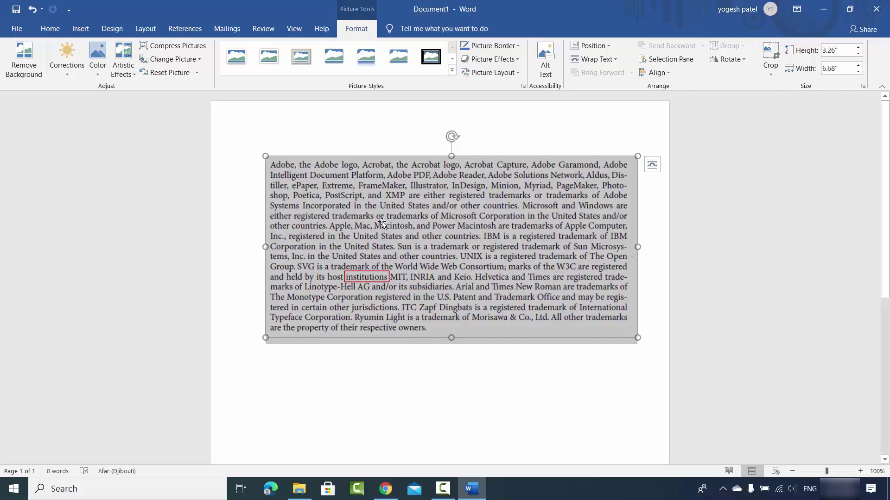
Step: Start saving the document to the MS office docs folder with PDF (*.pdf) as the file type
left_click(17, 29)
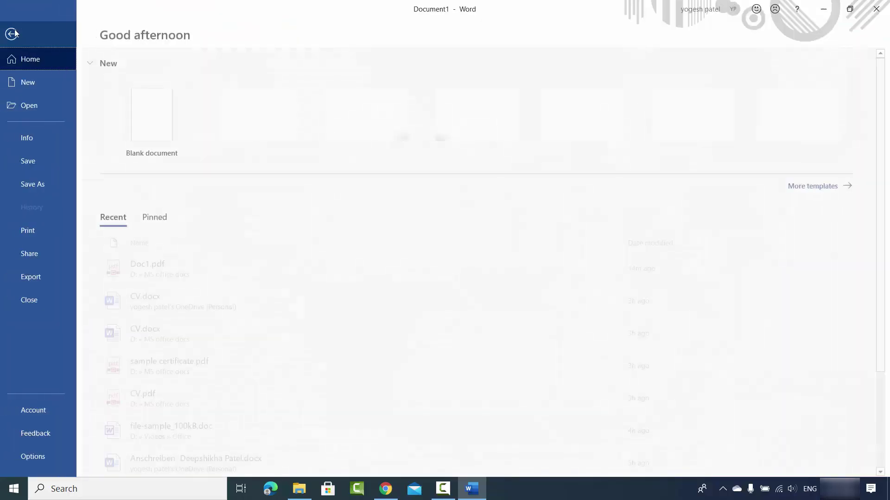
left_click(38, 185)
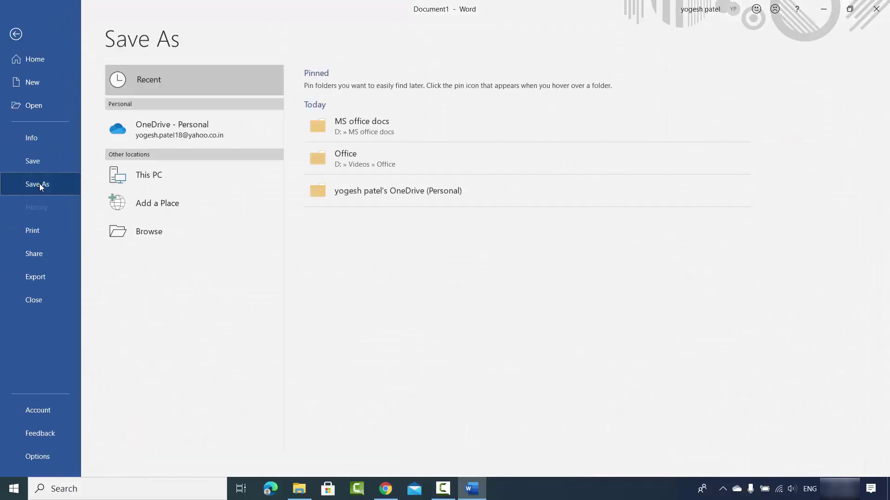
left_click(148, 233)
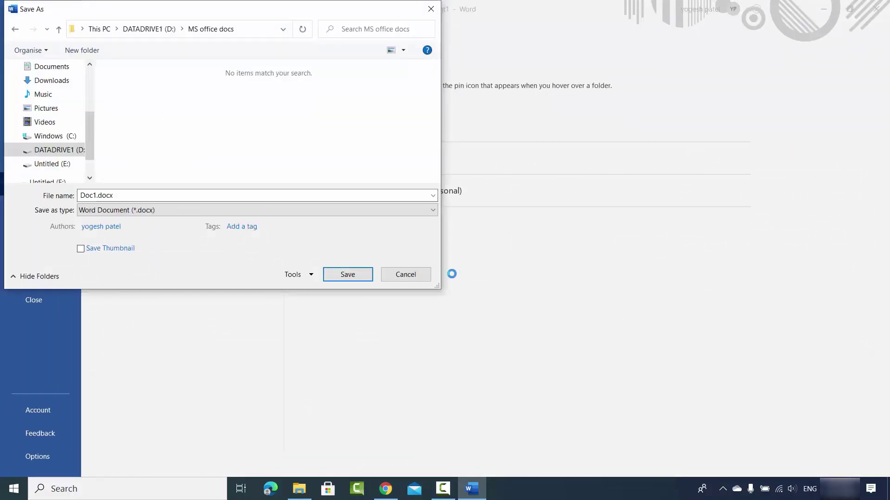
left_click_drag(437, 287, 486, 317)
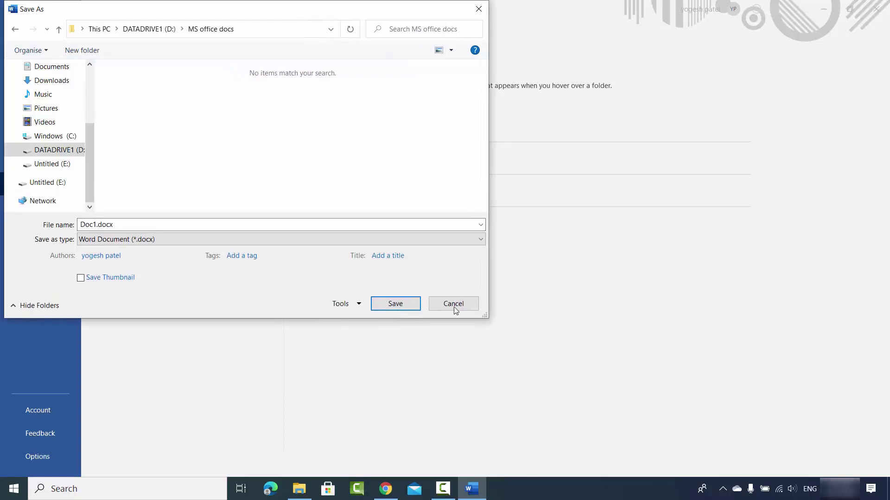
left_click(112, 244)
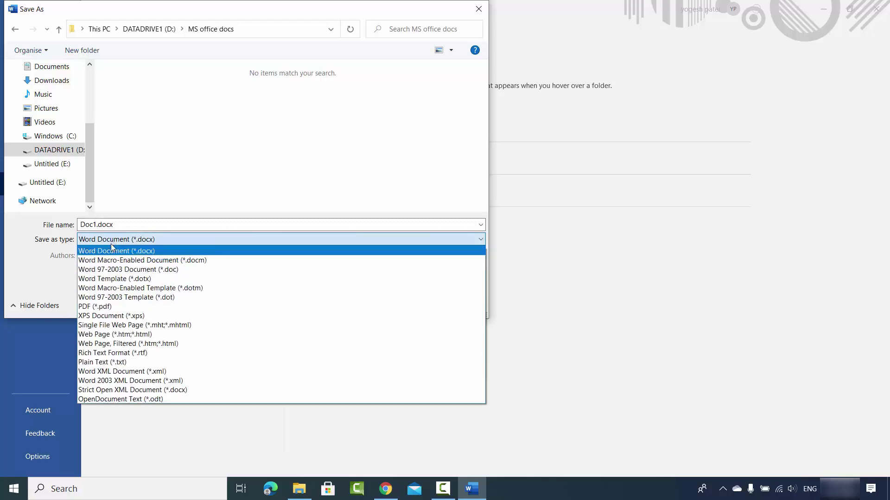
left_click(99, 307)
Step: Name the file sample.pdf, save it, and maximize the published PDF for viewing
left_click(98, 227)
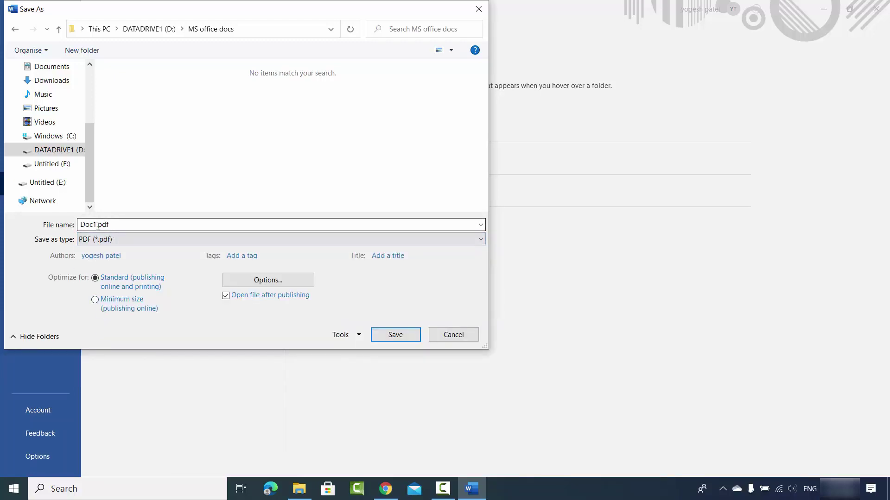
double_click(96, 224)
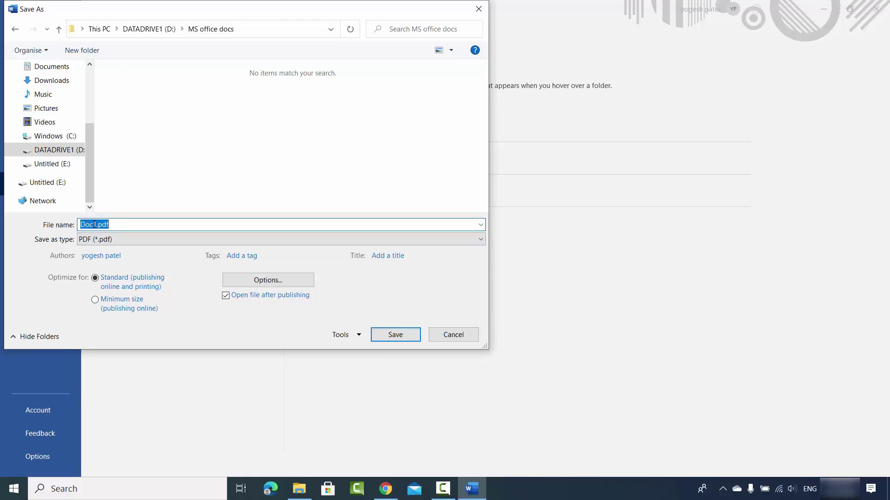
type("sampl")
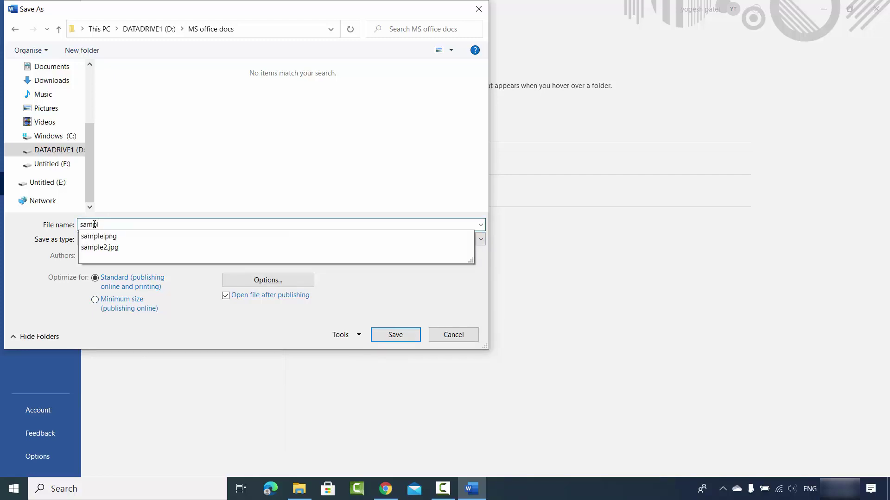
type("e.")
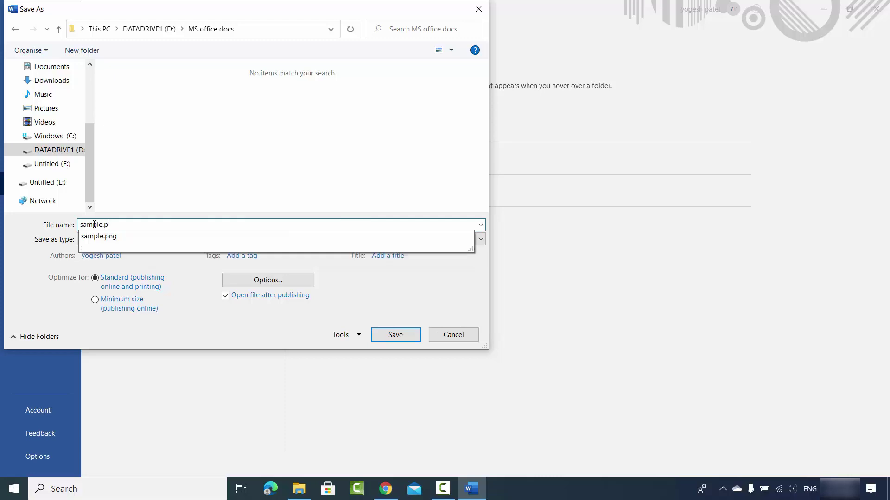
type("pdf")
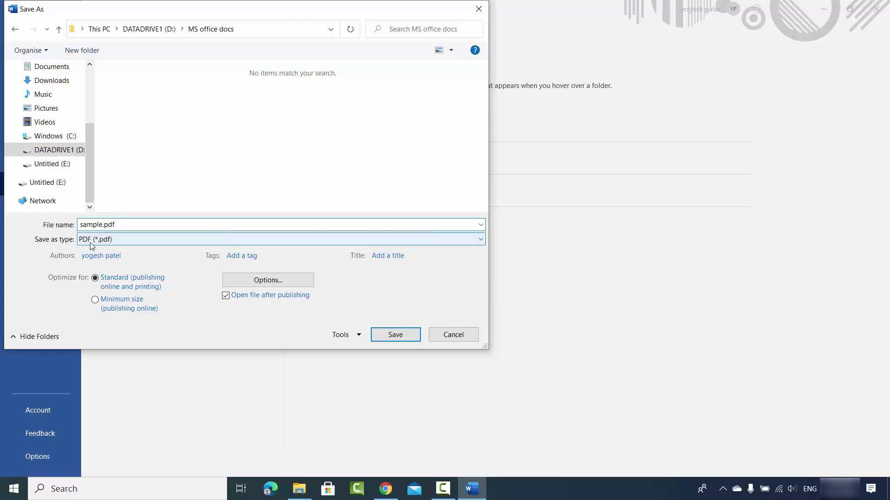
left_click(391, 334)
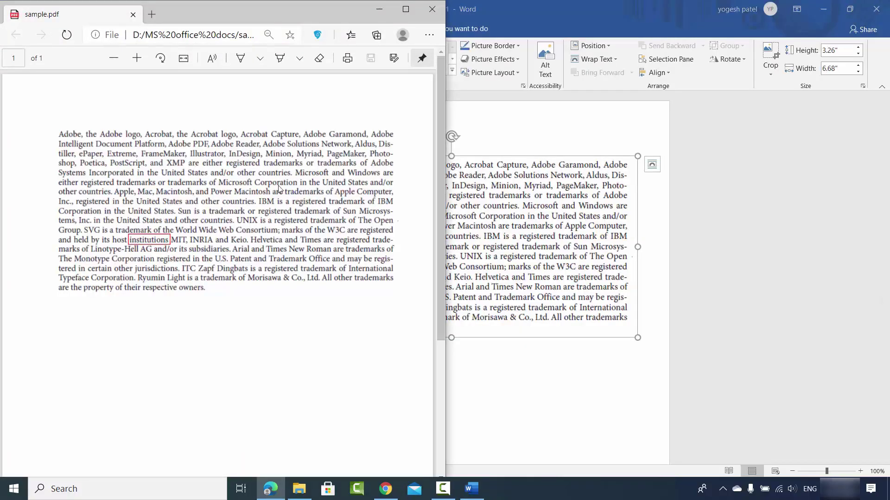
left_click(399, 11)
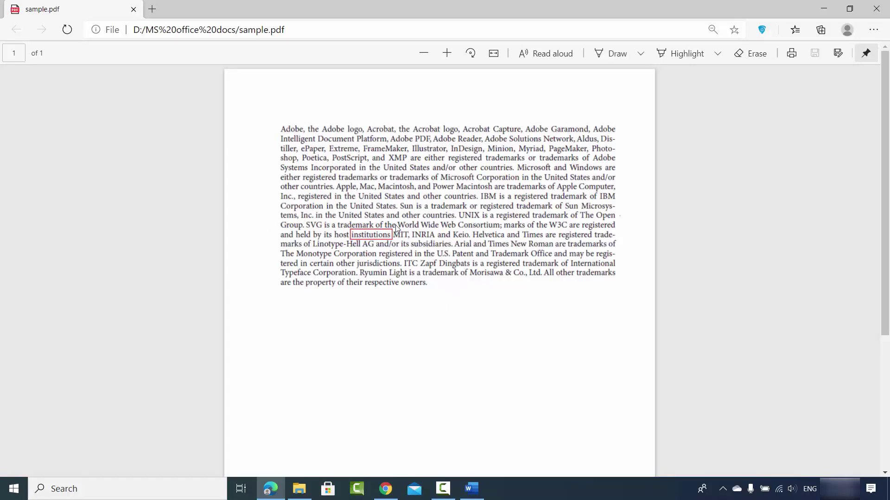
Step: Open sample.pdf from the MS office docs folder in a new Word window and accept its conversion to an editable document
left_click(471, 489)
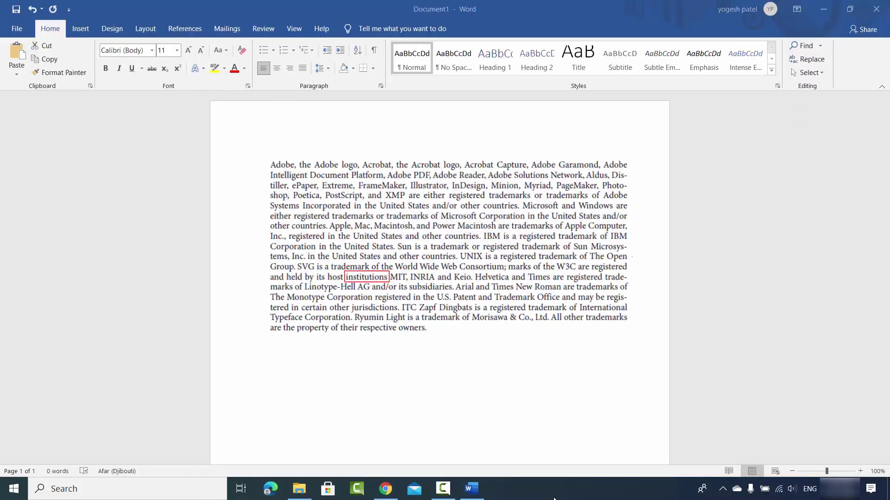
right_click(471, 488)
left_click(444, 426)
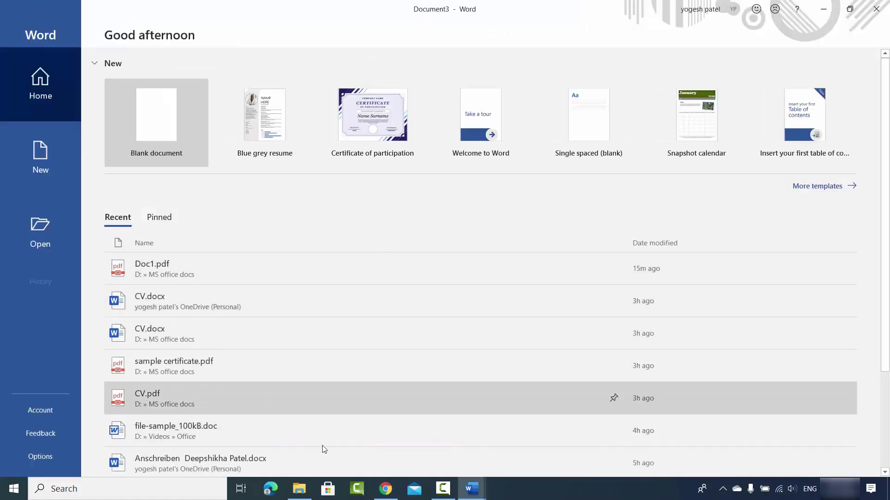
left_click(299, 489)
left_click(363, 199)
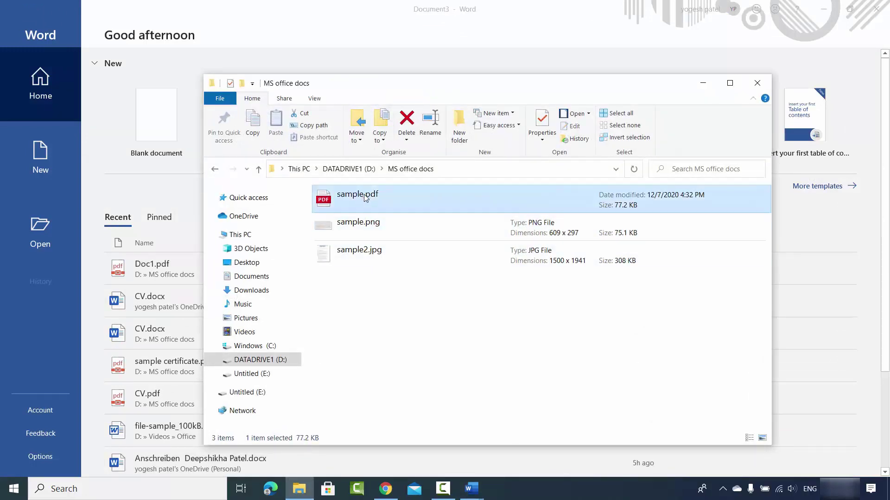
left_click_drag(376, 196, 142, 178)
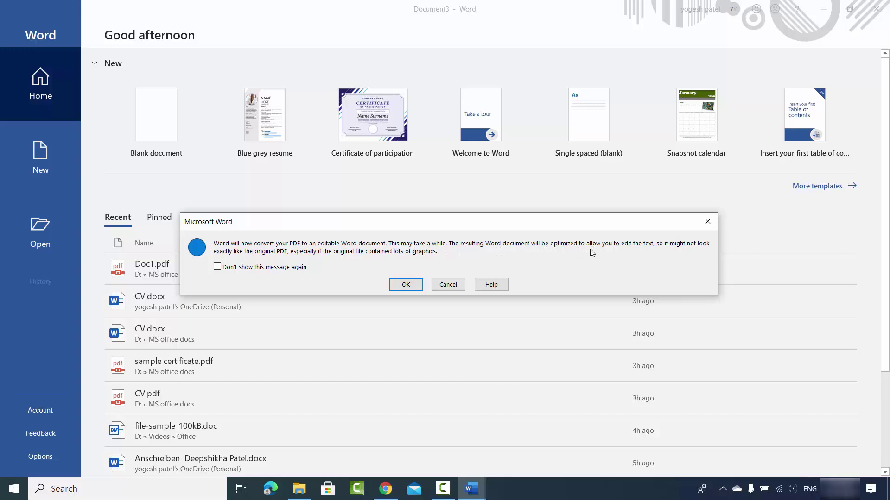
left_click(406, 285)
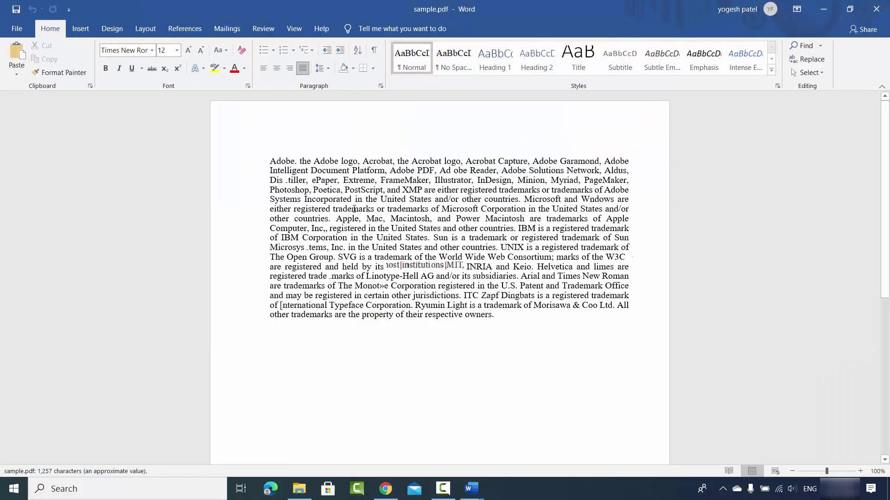
Step: Add an extra word "the" before "the Adobe logo" in the first line of the converted text
left_click(296, 162)
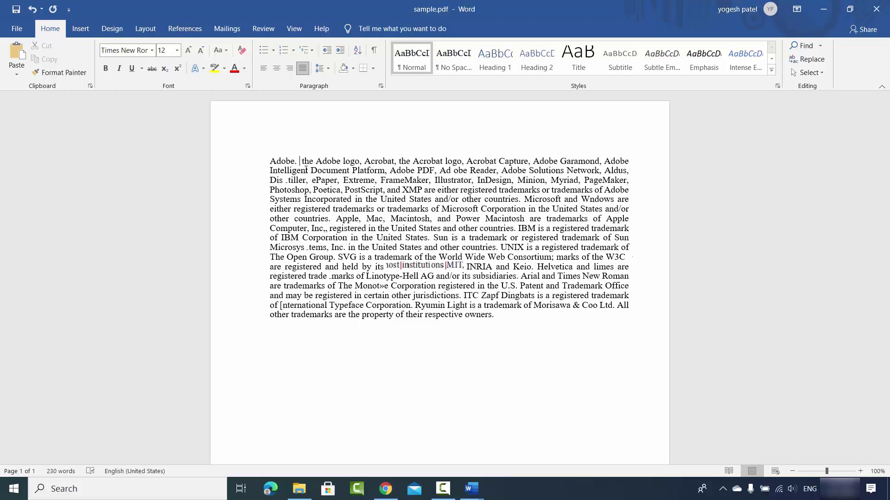
type("the")
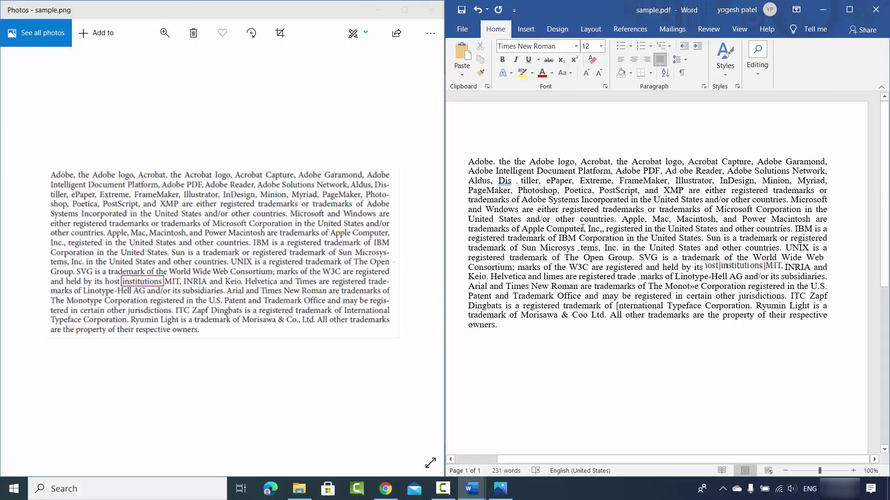
Step: Compare the converted text with the original sample.png image side by side, including the boxed word "institutions"
left_click(562, 348)
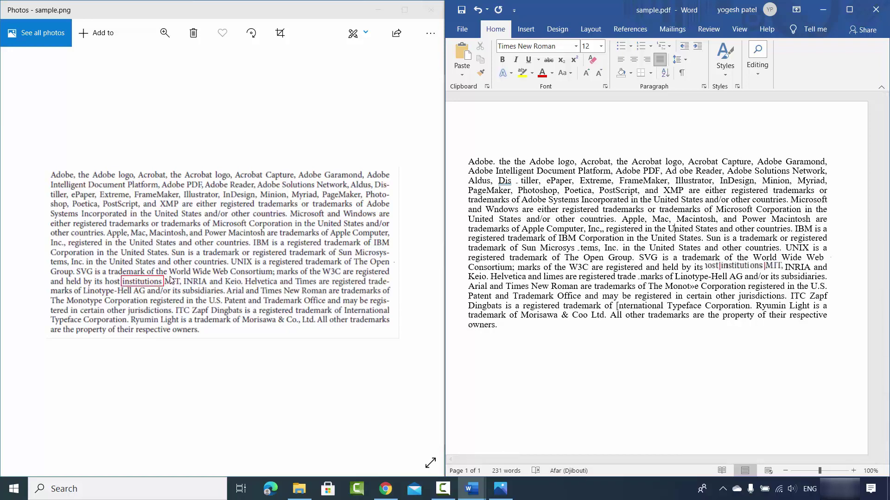
left_click(151, 281)
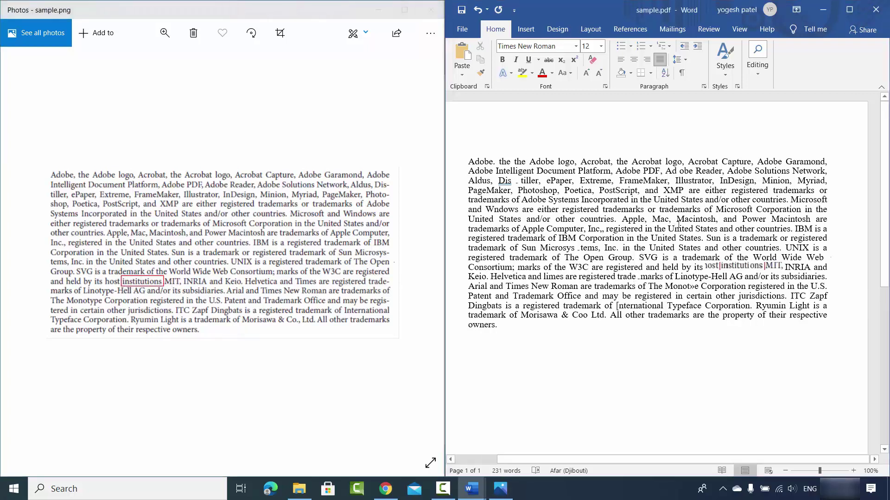
Step: Check the phrase "United States and other" in the converted text and open sample2.jpg from the MS office docs folder for viewing
left_click_drag(668, 228, 755, 229)
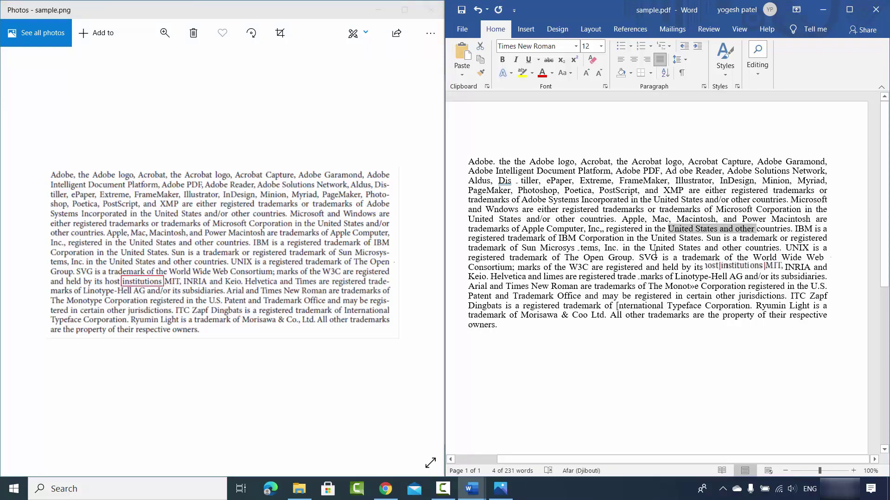
left_click(576, 249)
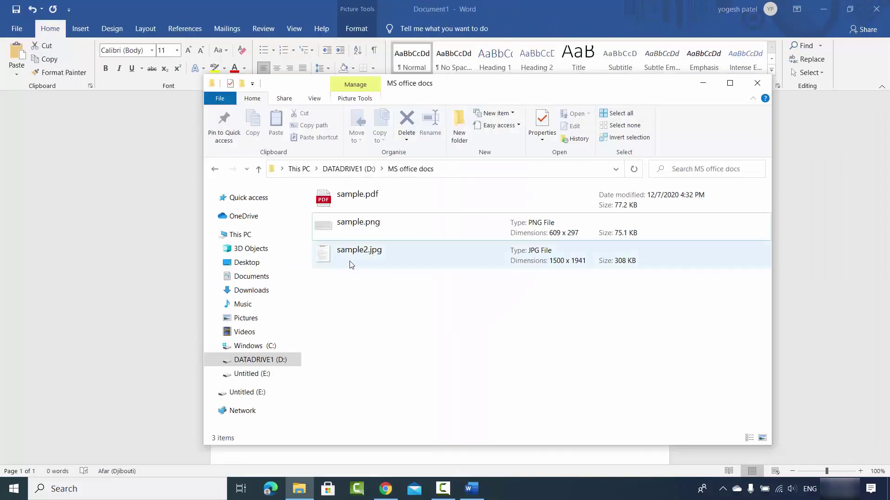
left_click(361, 254)
double_click(360, 253)
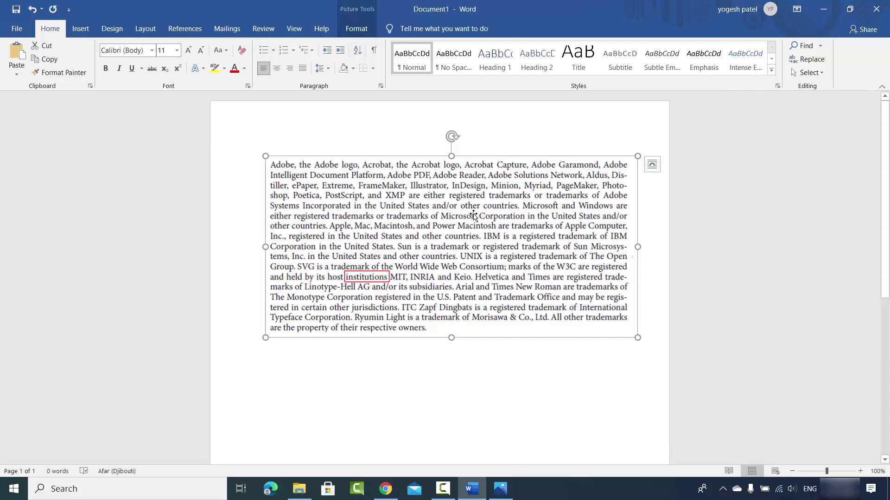
Step: Replace the picture in Document1 with sample2.jpg from the MS office docs folder on this device
key("Delete")
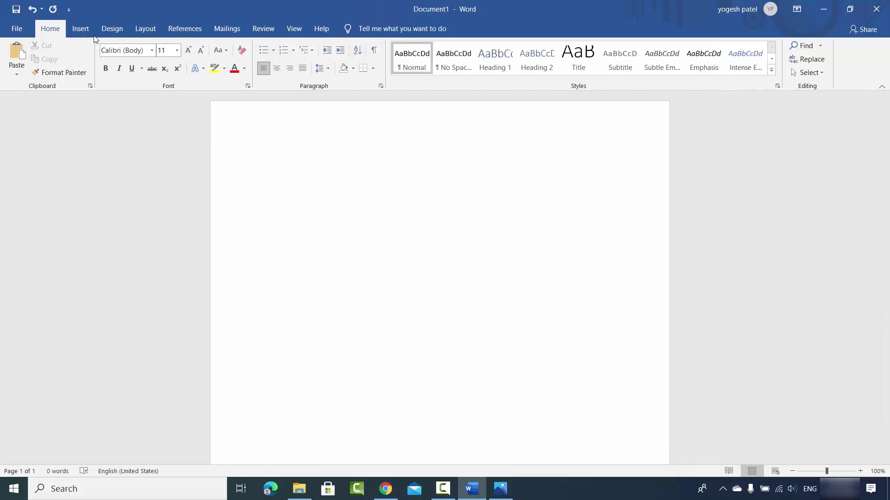
left_click(86, 31)
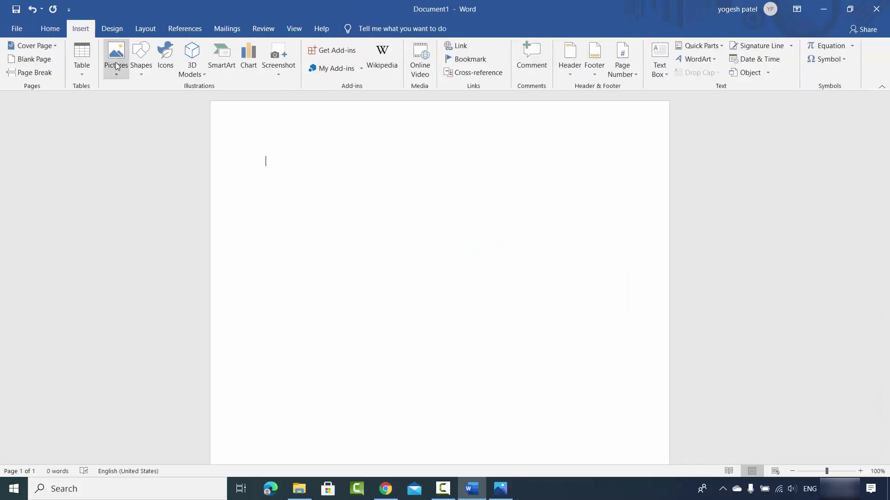
left_click(116, 66)
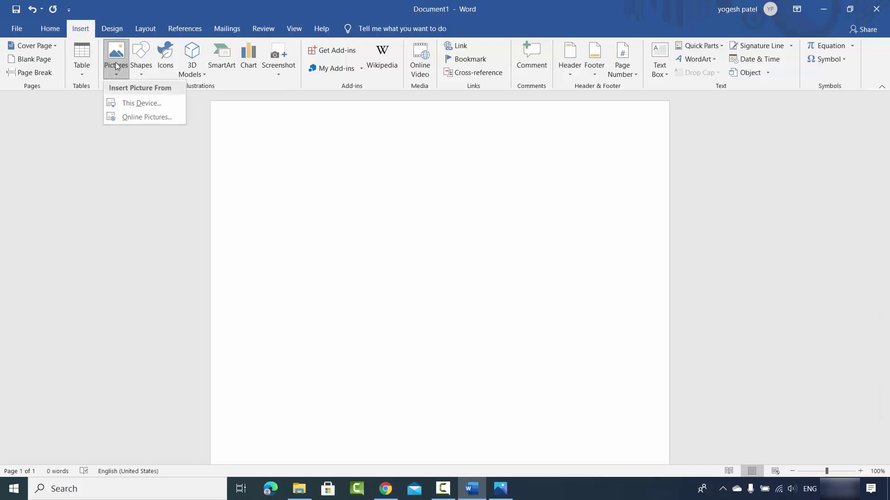
left_click(127, 103)
left_click(202, 109)
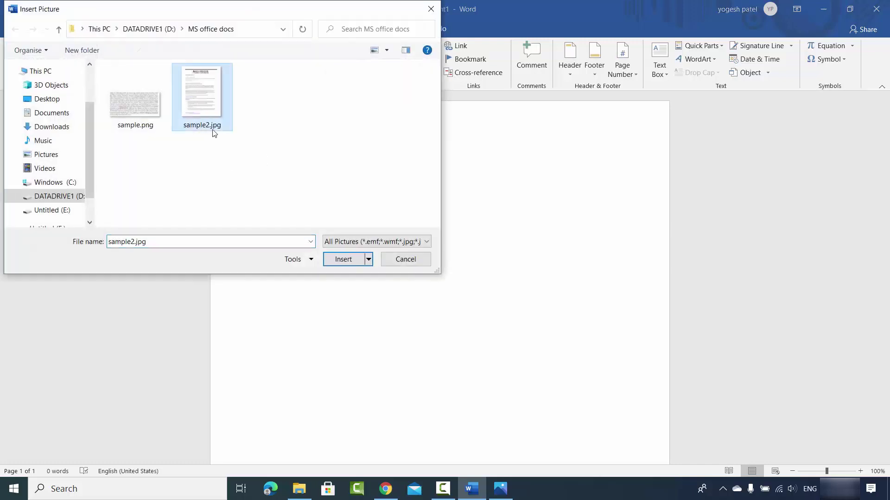
left_click(338, 259)
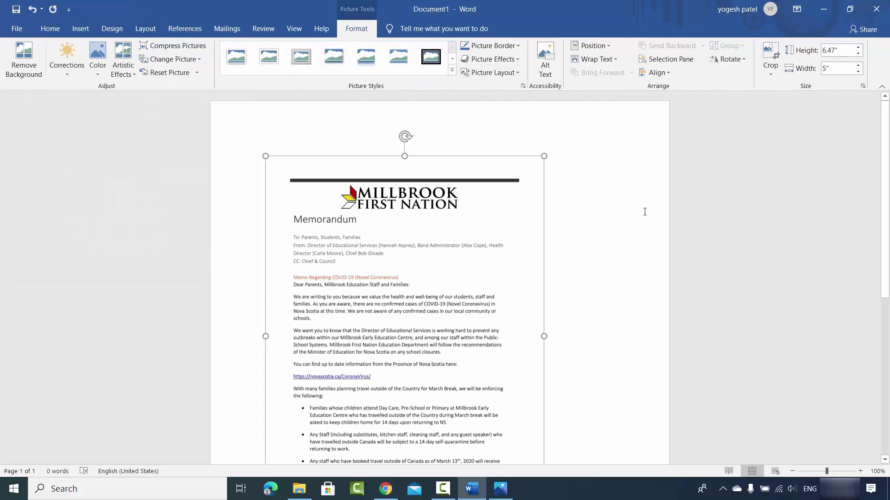
Step: Enlarge the inserted memorandum picture proportionally to about 9.03" high and 6.97" wide so it fills more of the page
scroll(644, 208, "down", 5)
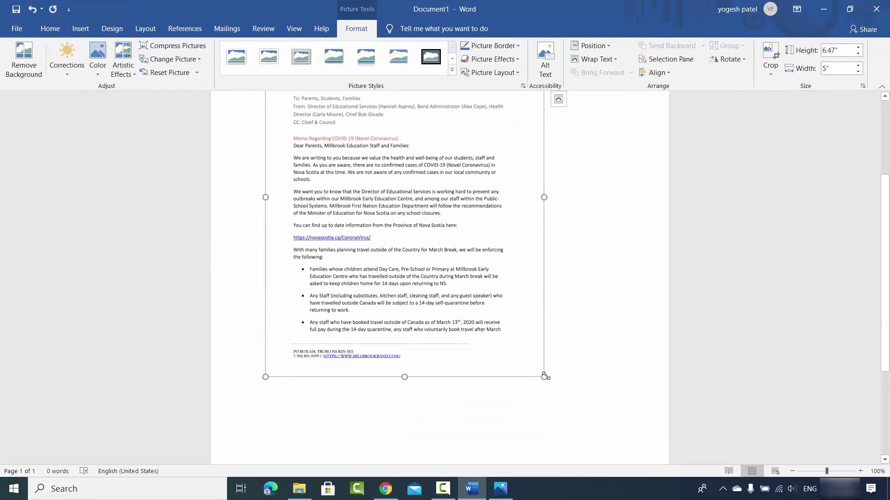
left_click_drag(545, 376, 634, 453)
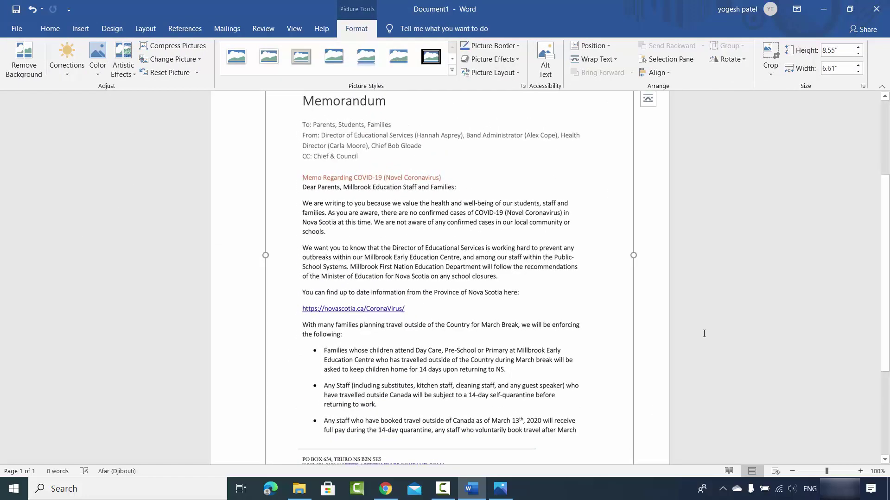
scroll(753, 250, "down", 5)
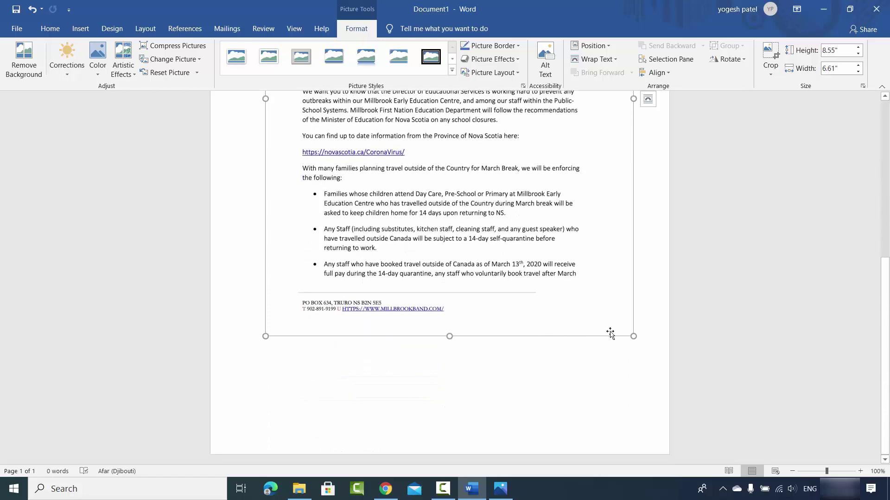
left_click_drag(633, 337, 643, 362)
scroll(433, 210, "up", 8)
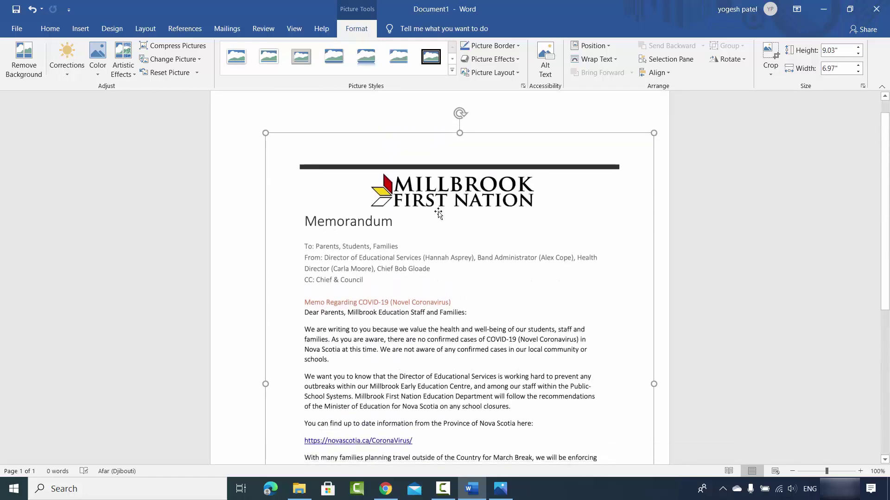
Step: Save the document as a PDF named sample2 in the Documents folder
left_click(17, 28)
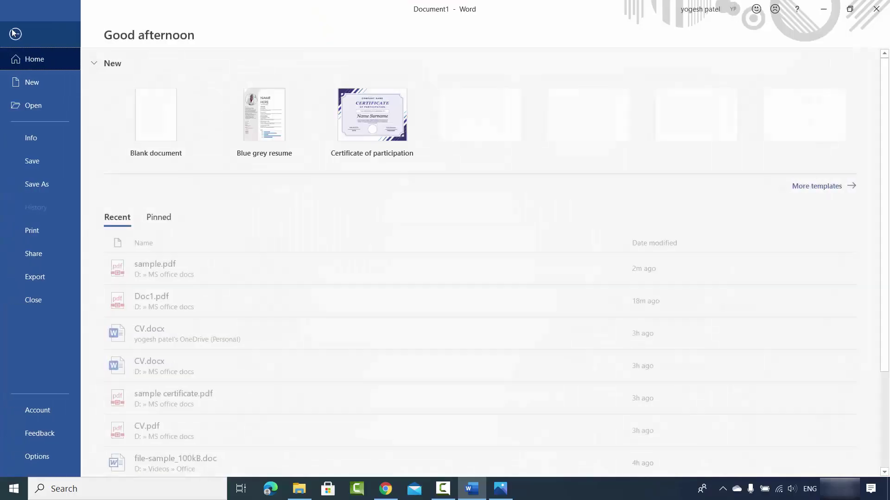
left_click(26, 179)
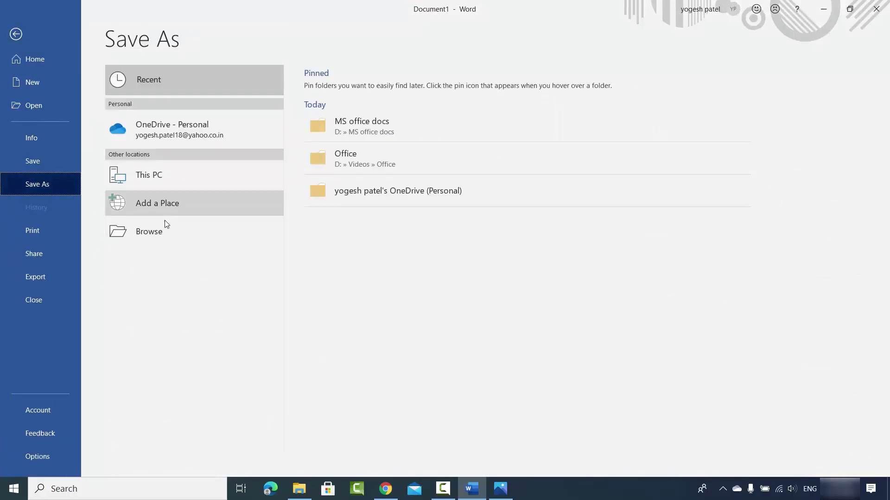
left_click(158, 232)
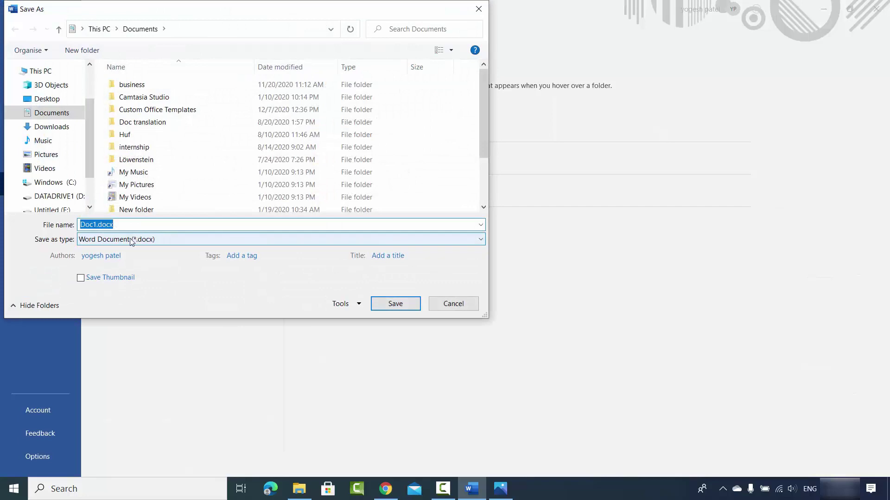
left_click(133, 239)
left_click(118, 307)
left_click(115, 226)
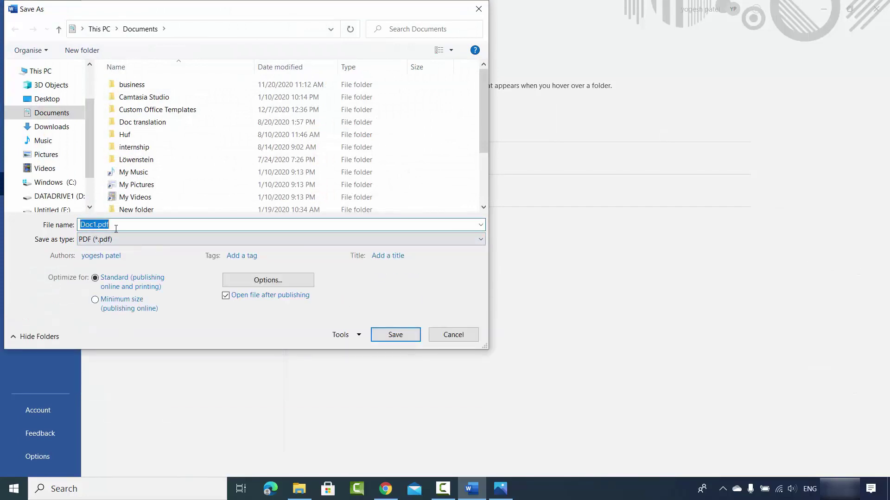
type("sample2")
left_click(388, 334)
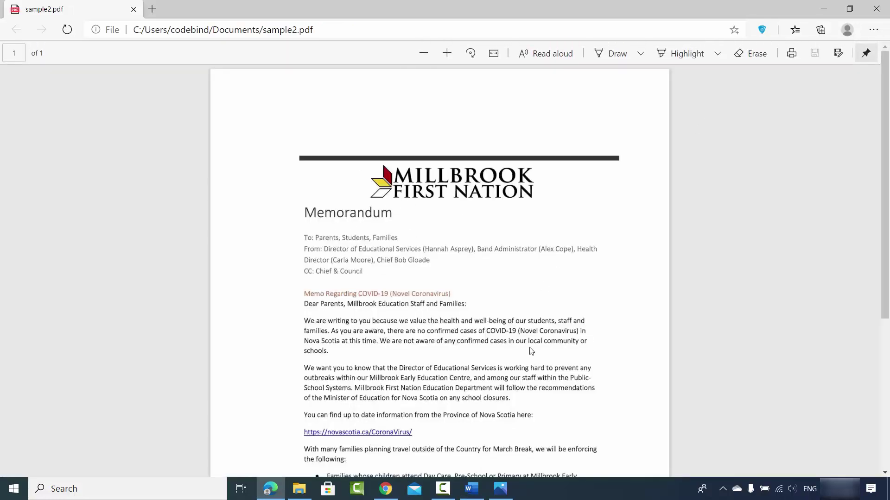
Step: Open sample2.pdf from the MS office docs folder in a new Word window and accept its conversion to an editable document
left_click(471, 489)
right_click(471, 489)
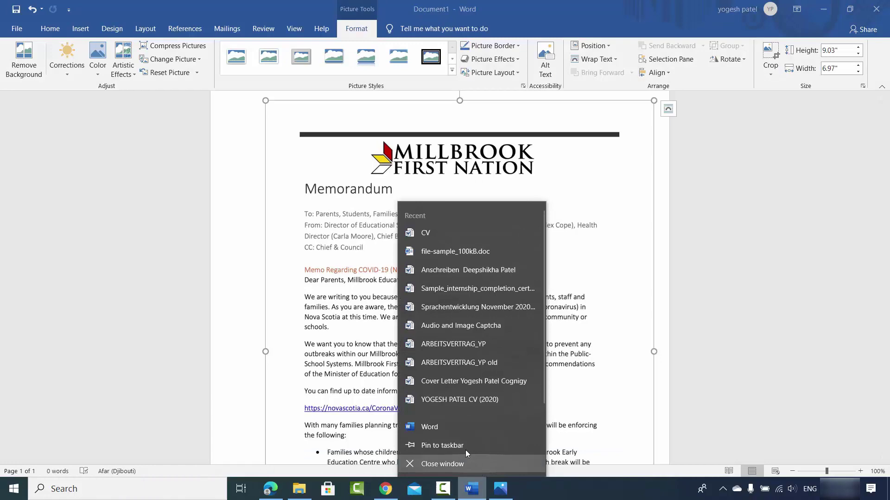
left_click(442, 426)
left_click(309, 489)
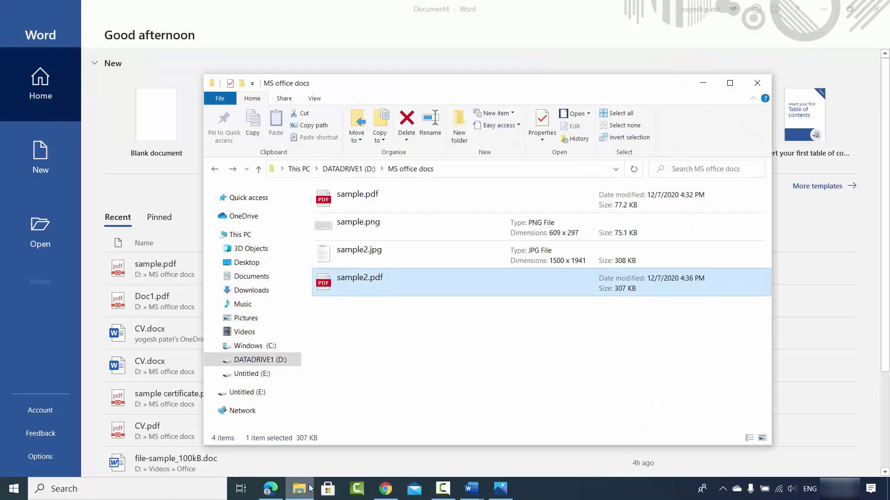
left_click(385, 352)
left_click(371, 280)
left_click_drag(379, 280, 151, 191)
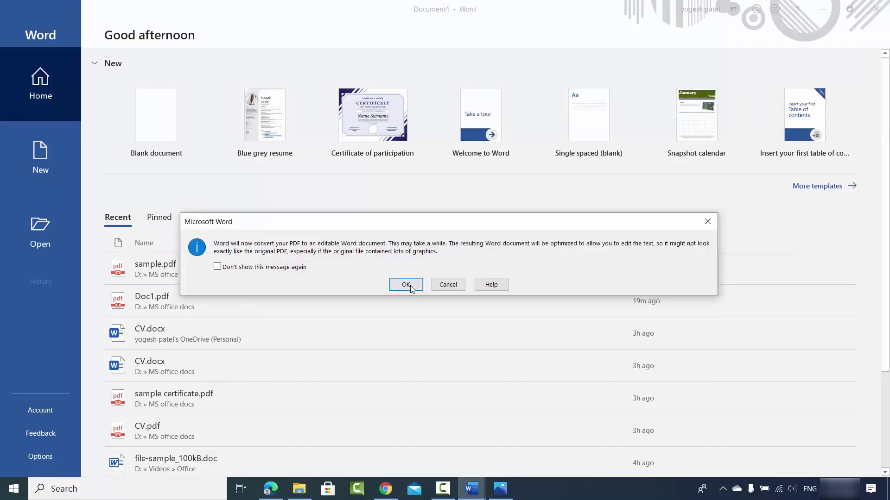
left_click(406, 285)
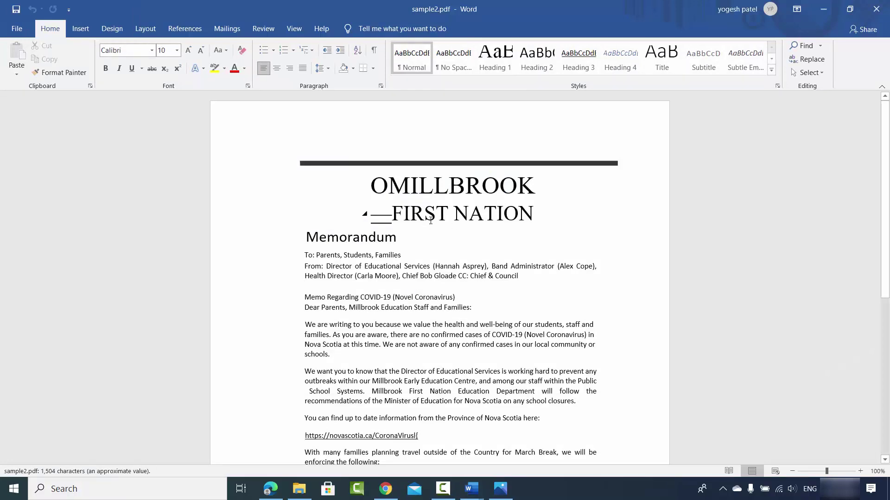
Step: Place the converted document beside the original sample2.jpg and compare the "MILLBROOK FIRST NATION" heading lines, including the characters in front of each
scroll(440, 286, "down", 3)
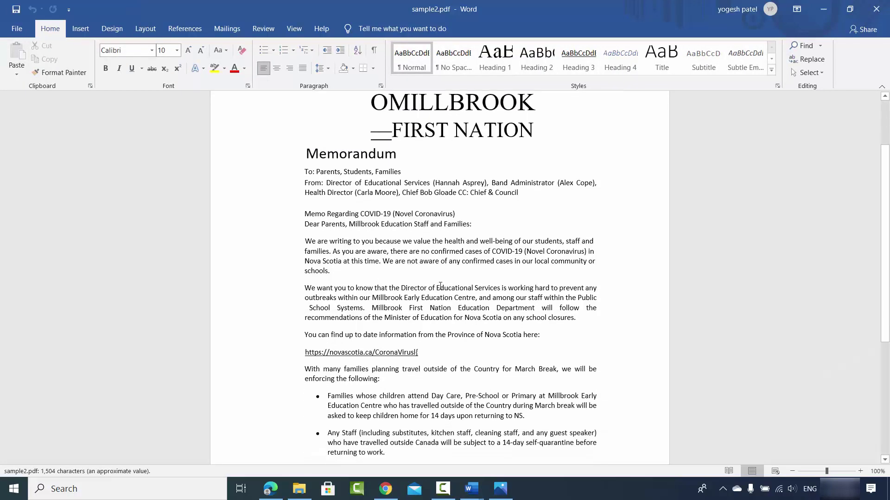
key("super+Right")
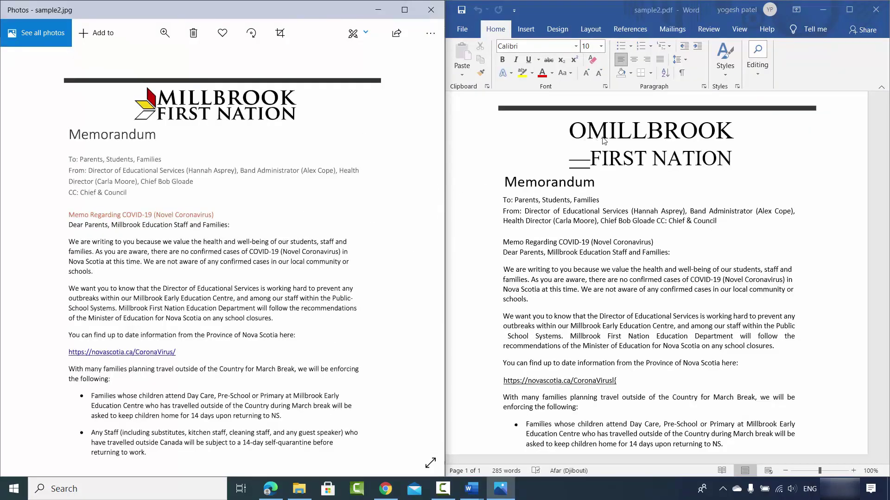
left_click(637, 145)
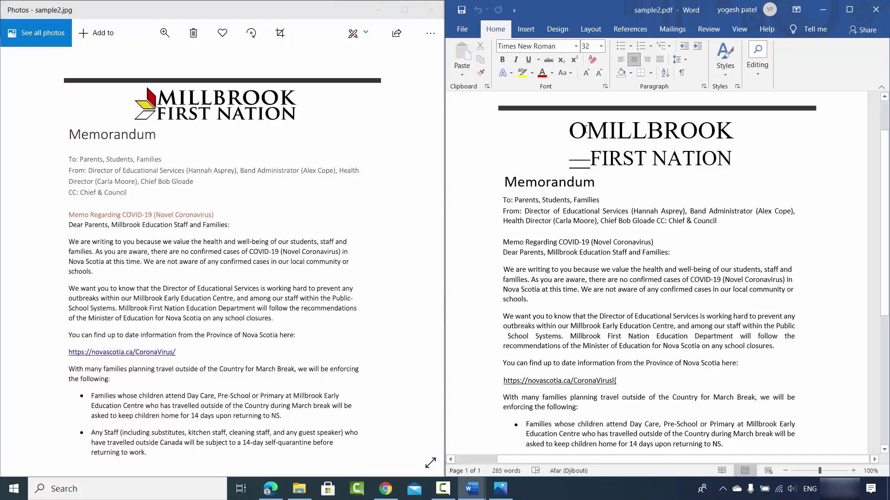
left_click_drag(585, 130, 573, 129)
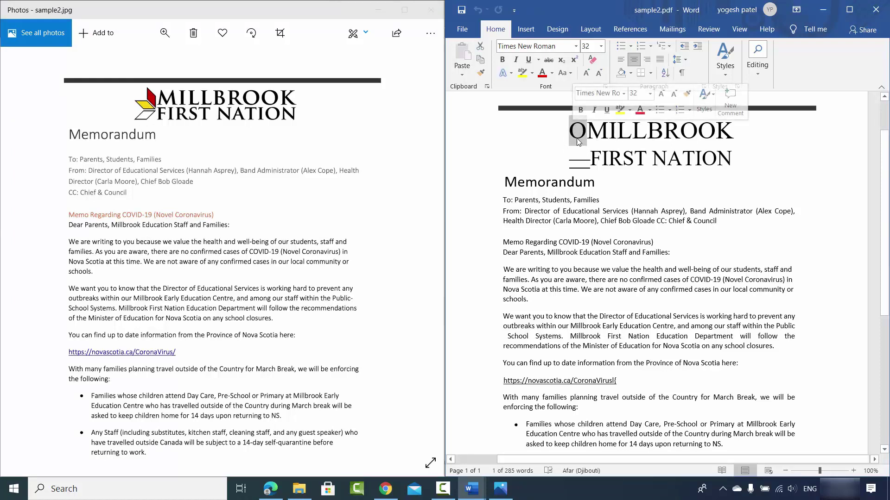
left_click(582, 161)
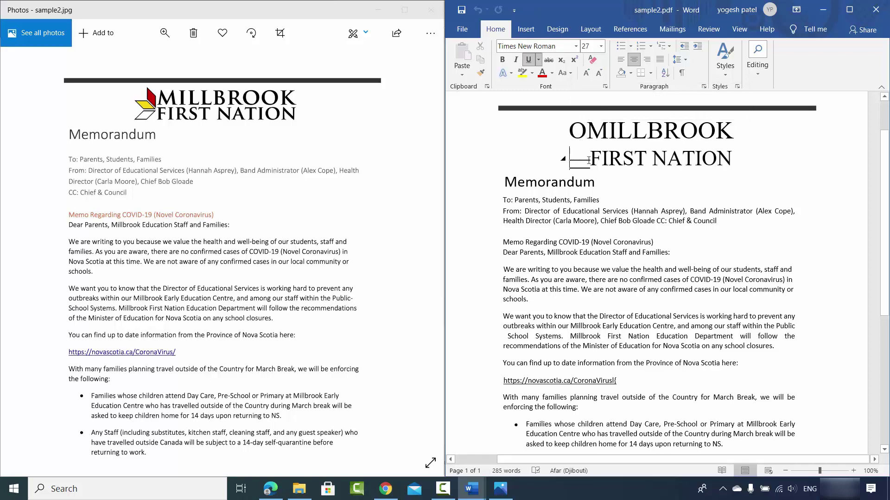
double_click(589, 162)
key("Down")
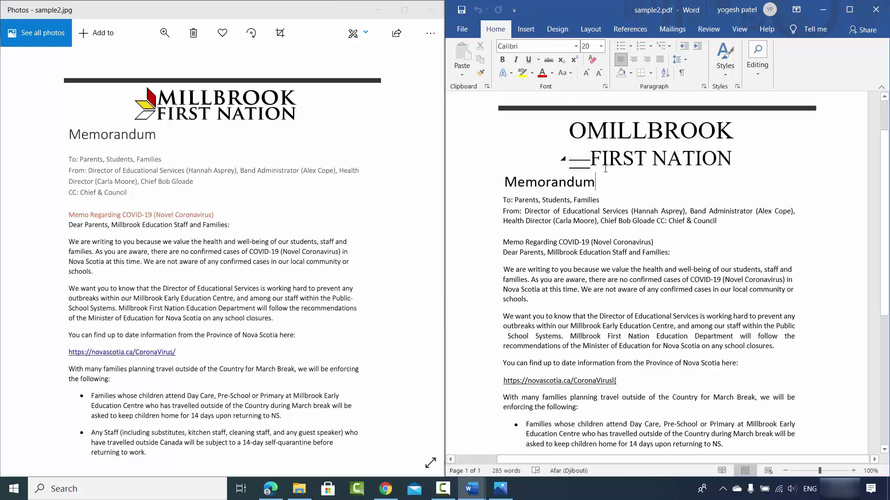
left_click_drag(587, 135, 739, 134)
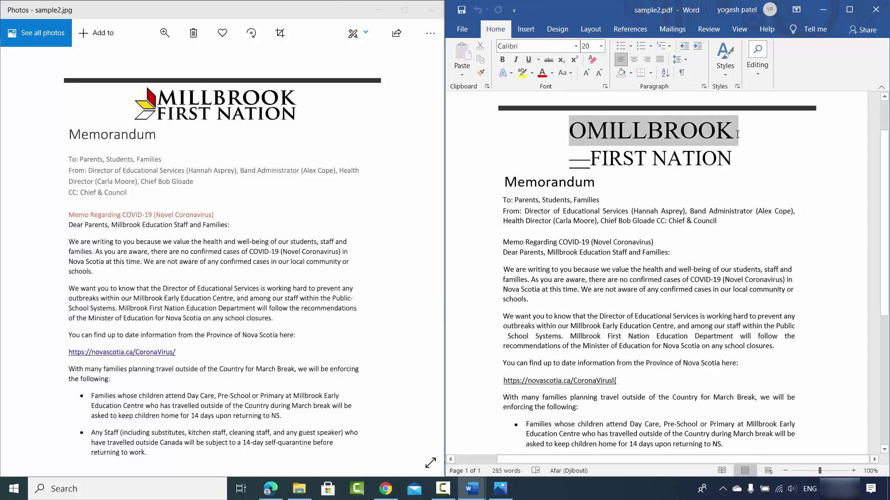
left_click_drag(591, 160, 732, 160)
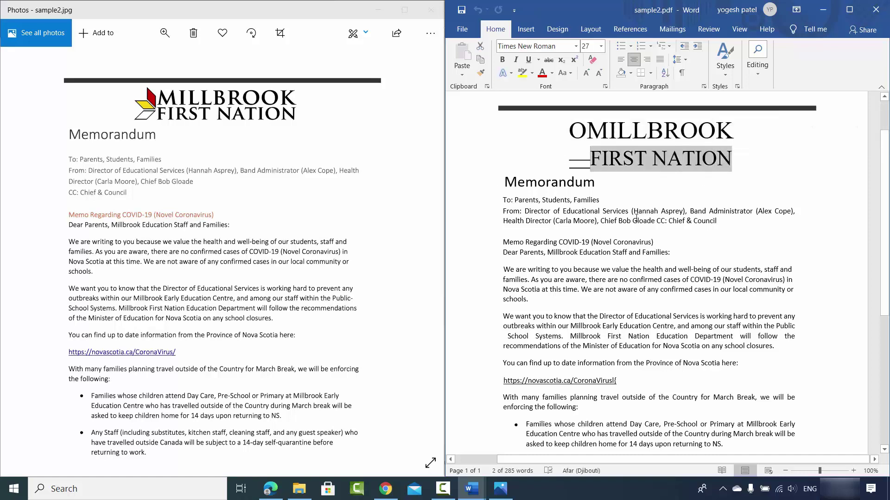
Step: Compare the memorandum's body text, novascotia.ca link, bullet list and footer with the original sample2.jpg
scroll(636, 217, "down", 3)
scroll(636, 217, "down", 1)
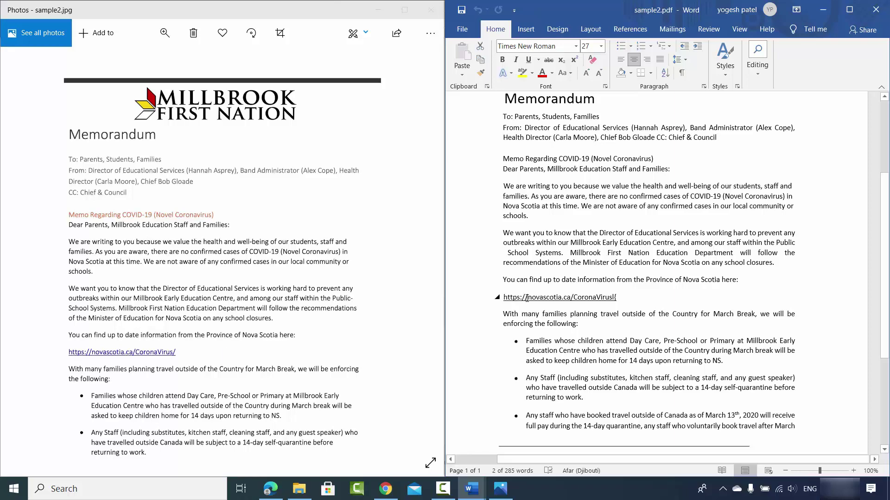
scroll(222, 278, "down", 5)
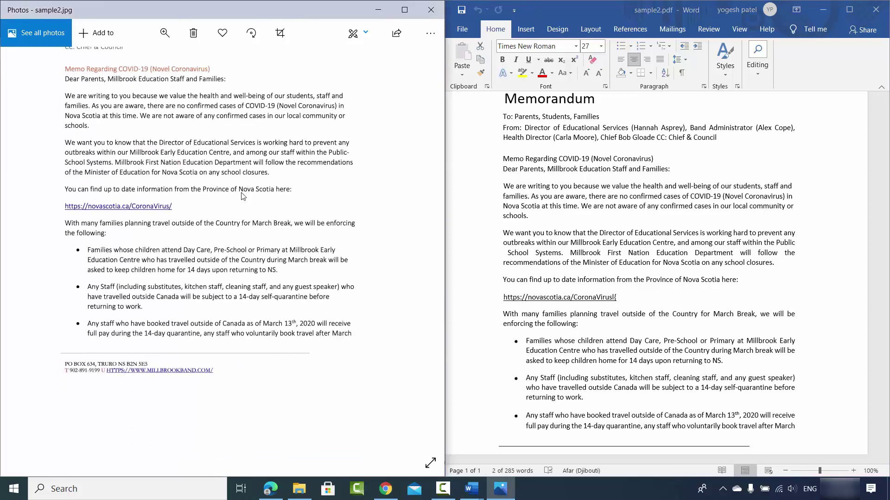
scroll(222, 278, "up", 3)
scroll(620, 260, "down", 3)
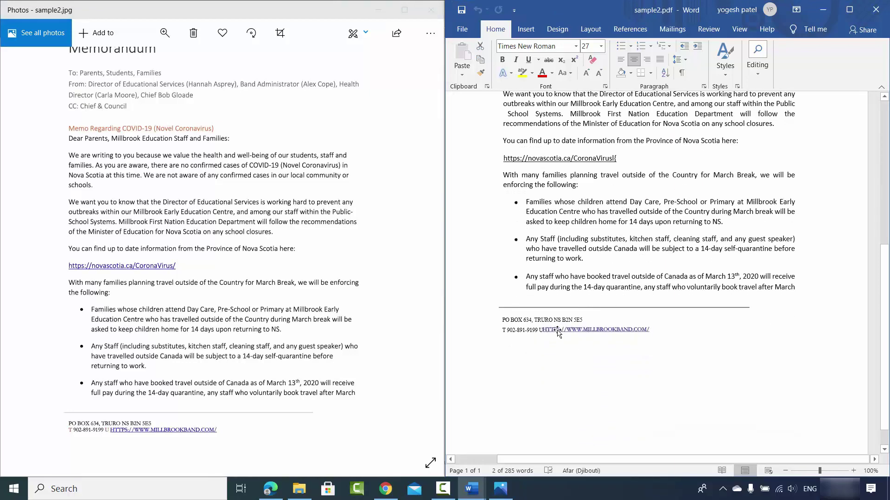
scroll(644, 321, "up", 3)
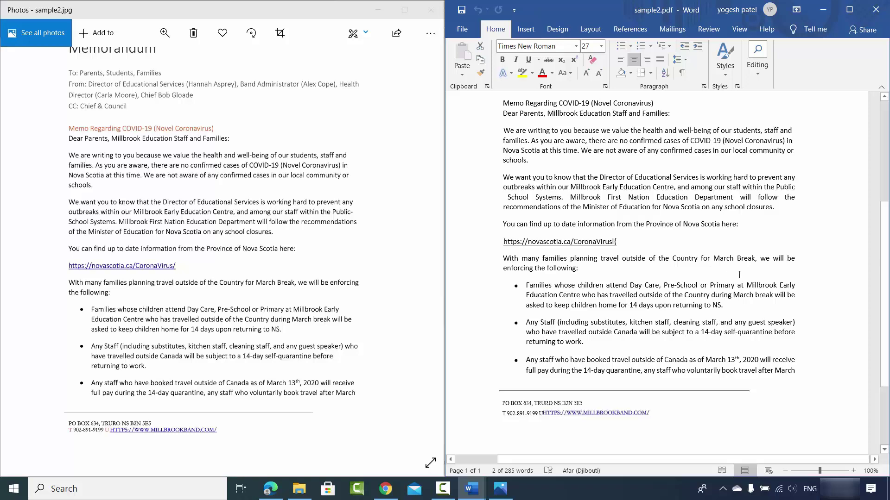
scroll(691, 253, "up", 2)
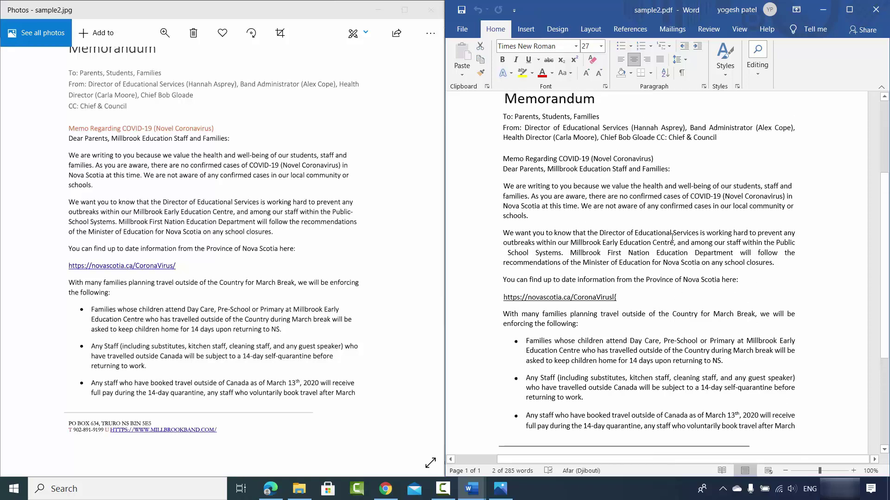
scroll(631, 229, "up", 2)
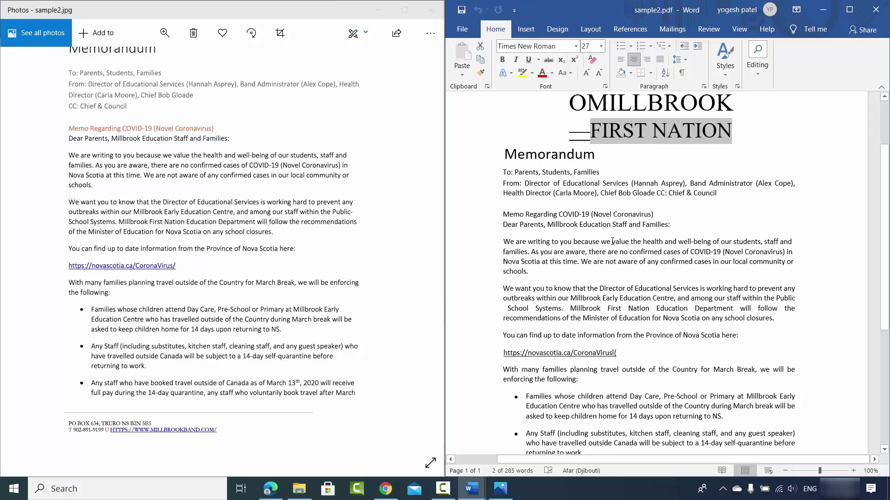
left_click(578, 491)
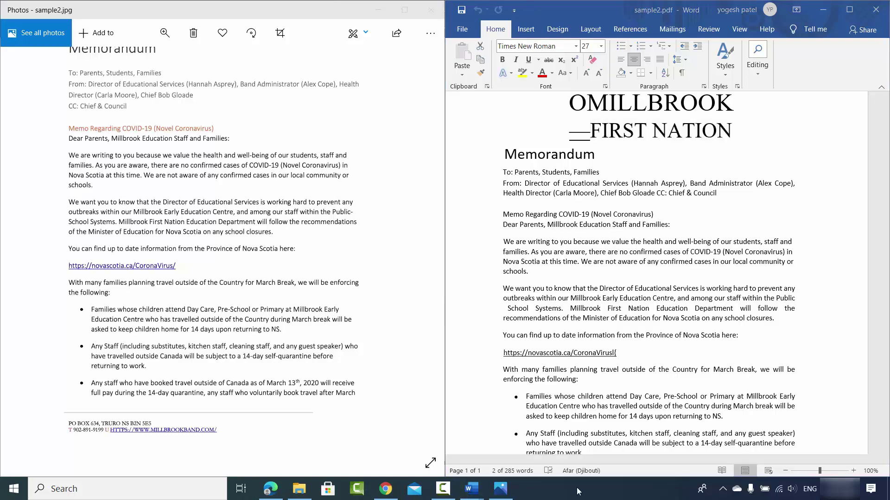